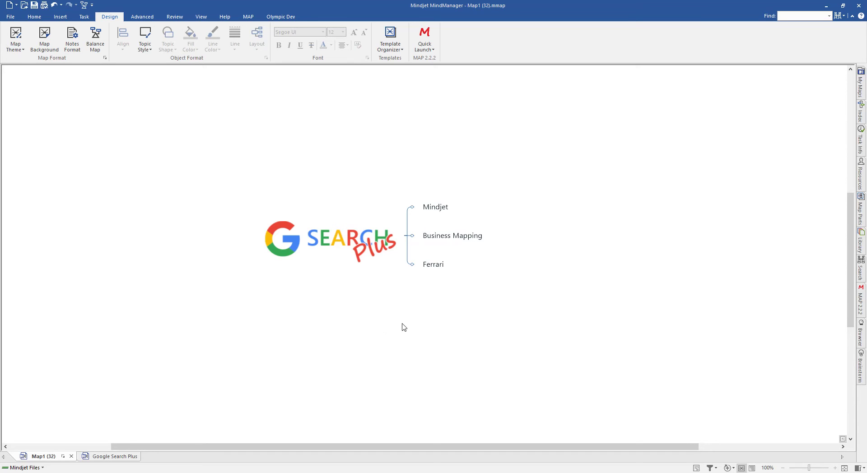
# Start a Google Web Search on the Mindjet topic and submit the Google API key and CSE Id in the credentials dialog.
pyautogui.click(442, 211)
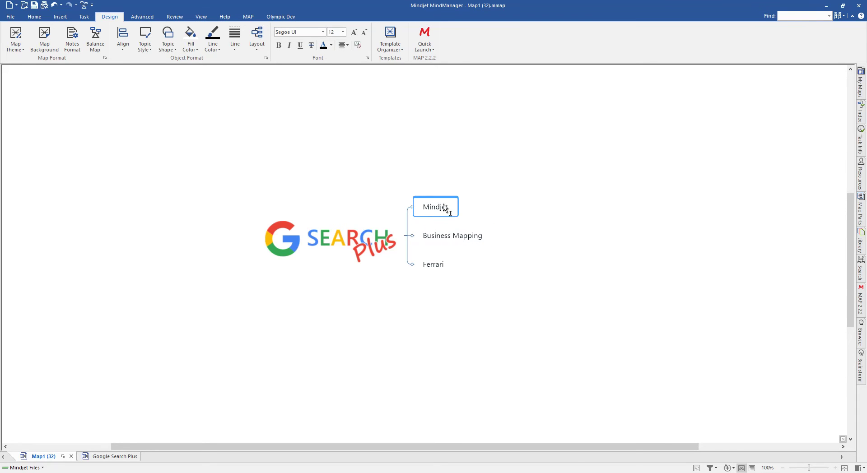
pyautogui.rightClick(444, 207)
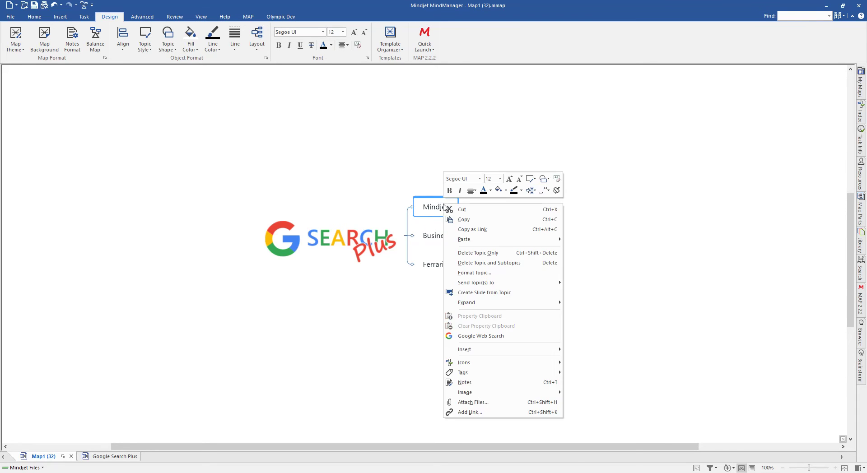
pyautogui.click(477, 335)
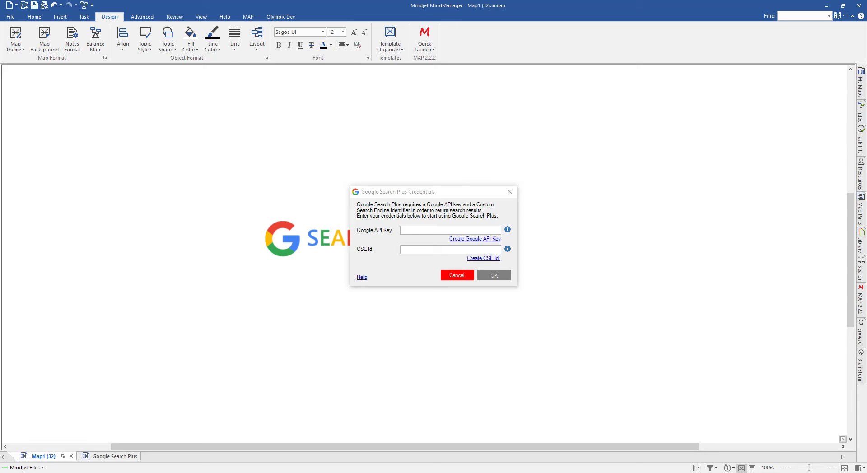
pyautogui.click(411, 230)
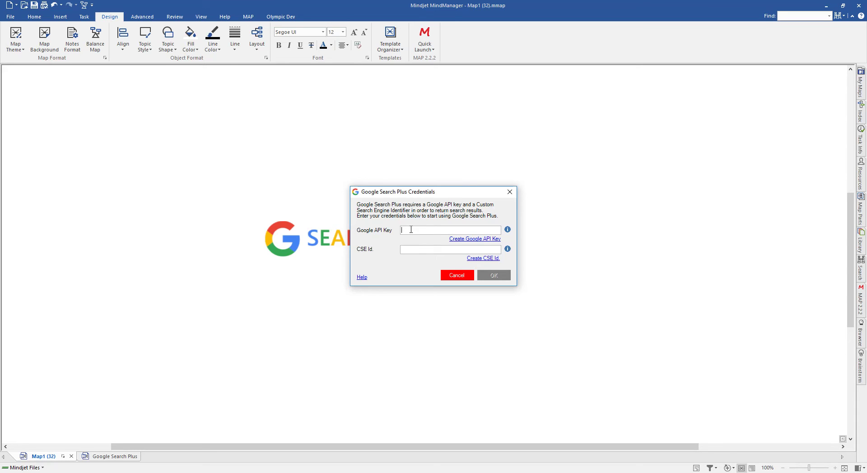
pyautogui.hotkey('ctrl', 'v')
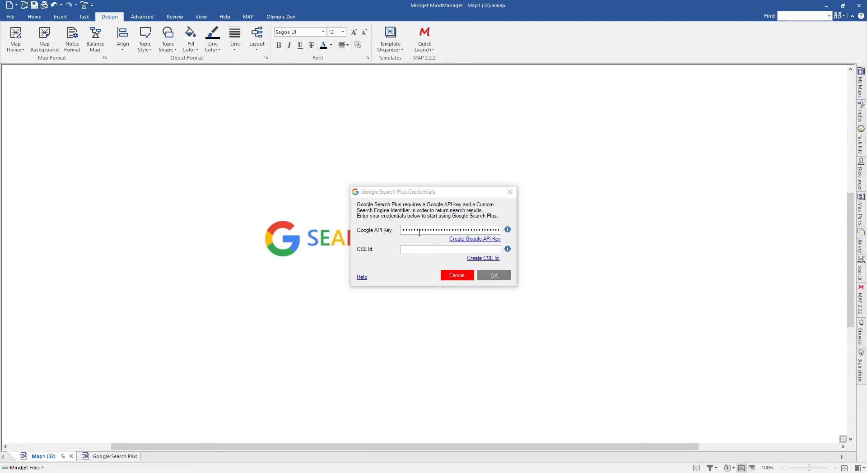
pyautogui.click(412, 250)
pyautogui.hotkey('ctrl', 'v')
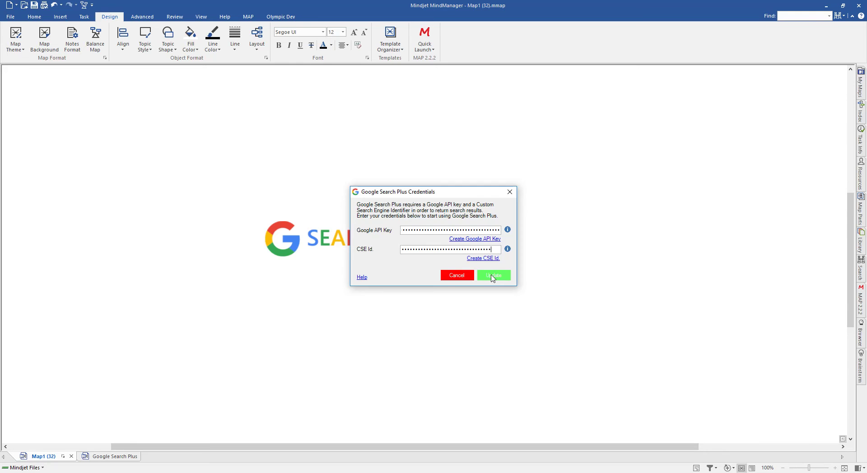
pyautogui.click(493, 276)
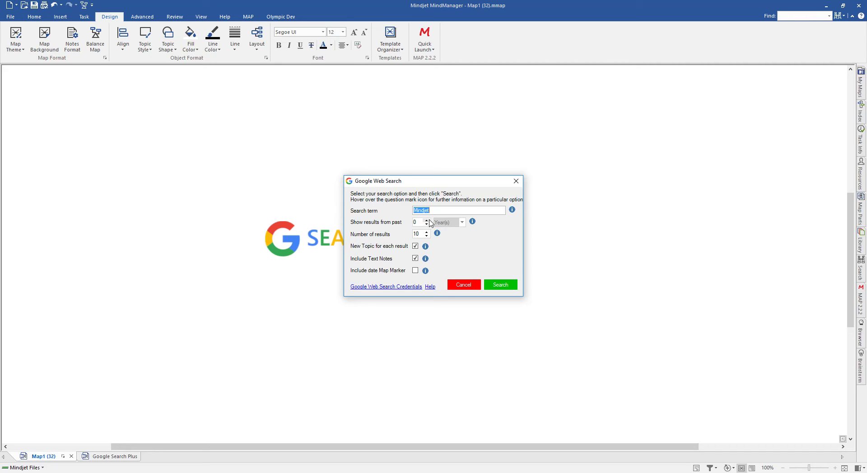
pyautogui.click(427, 220)
pyautogui.click(462, 223)
pyautogui.click(462, 223)
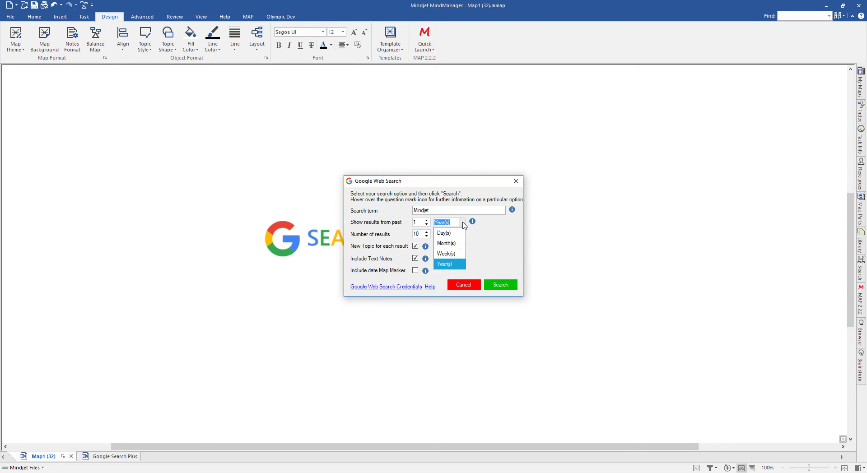
pyautogui.click(464, 224)
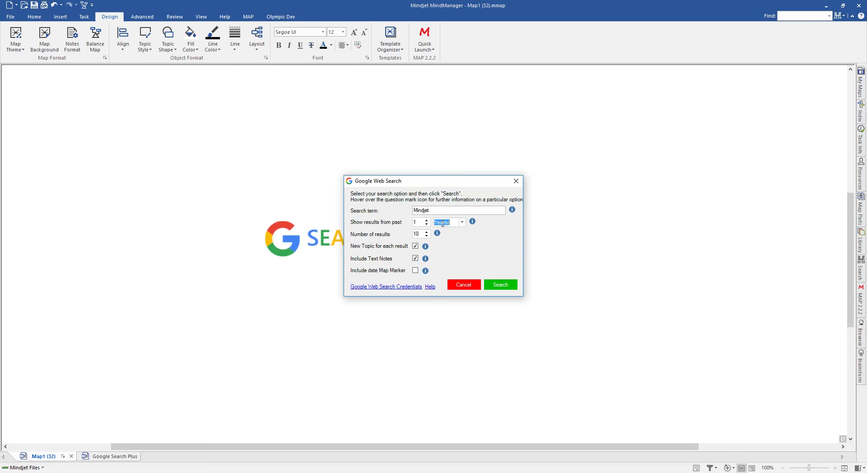
pyautogui.click(427, 225)
# Run the Google Web Search for Mindjet with the preset options.
pyautogui.moveTo(473, 223)
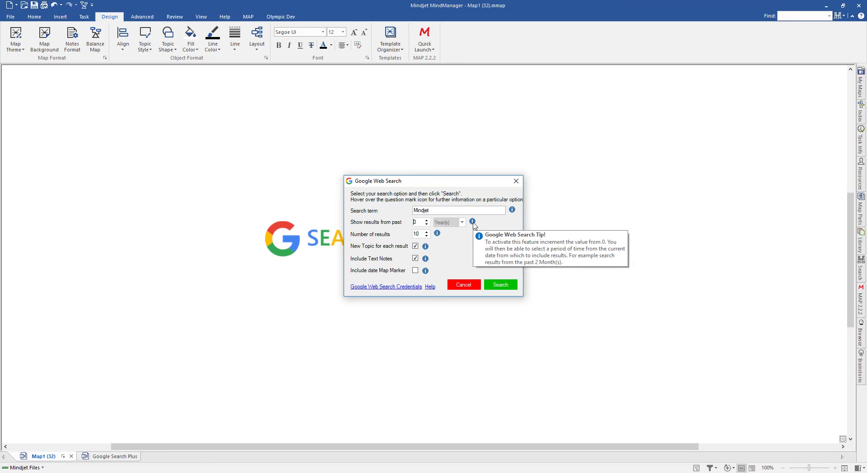
pyautogui.moveTo(515, 211)
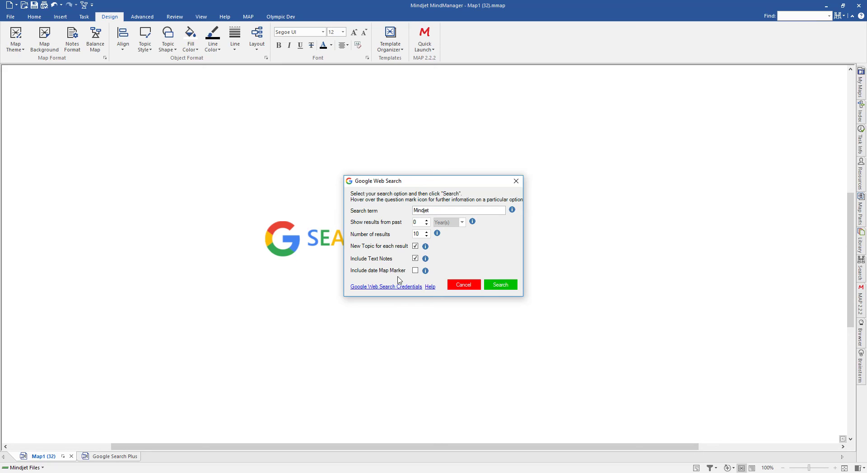
pyautogui.click(498, 287)
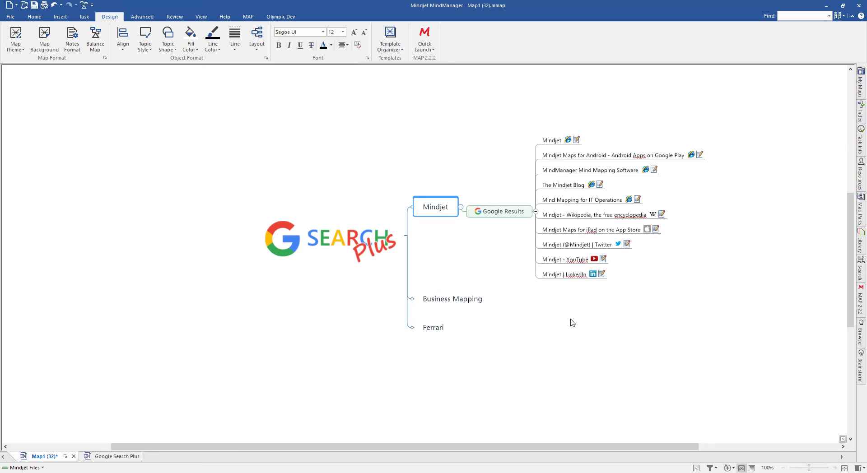
# Examine the topic notes of the Mindjet, Android Apps, Mind Mapping for IT Operations and Wikipedia results.
pyautogui.moveTo(570, 323); pyautogui.dragTo(461, 321)
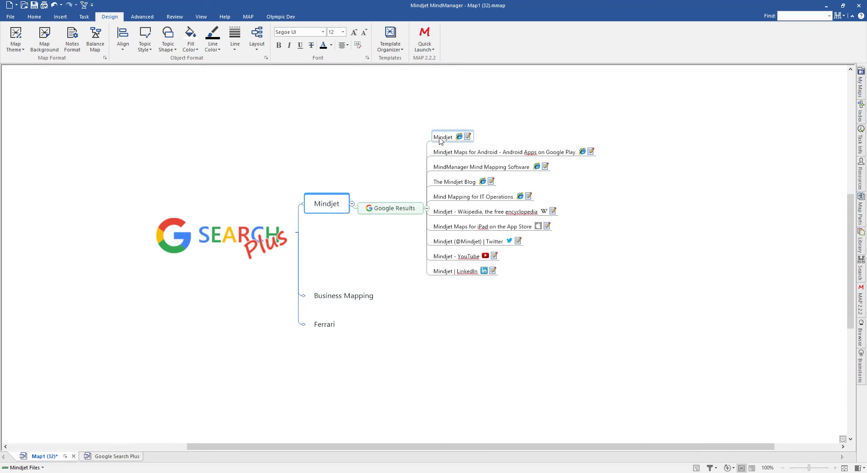
pyautogui.click(468, 137)
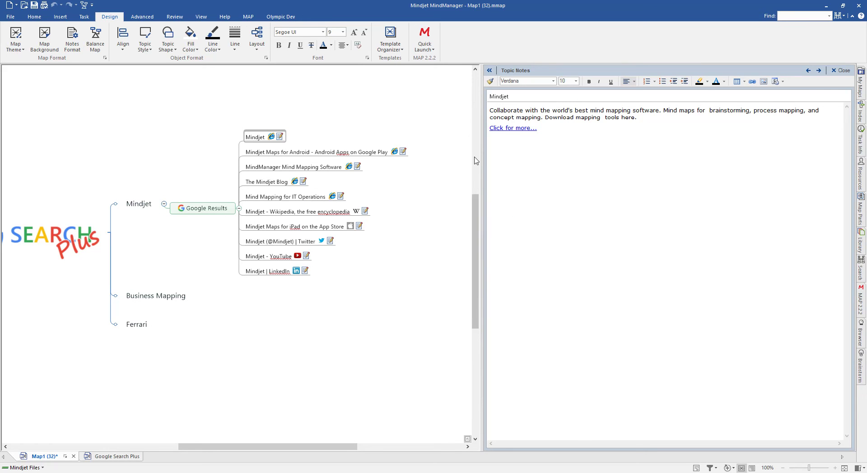
pyautogui.click(402, 152)
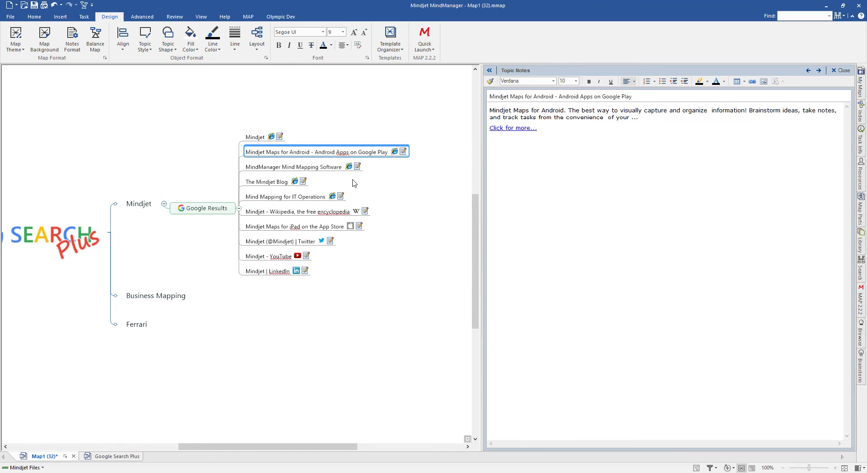
pyautogui.click(340, 196)
pyautogui.click(364, 211)
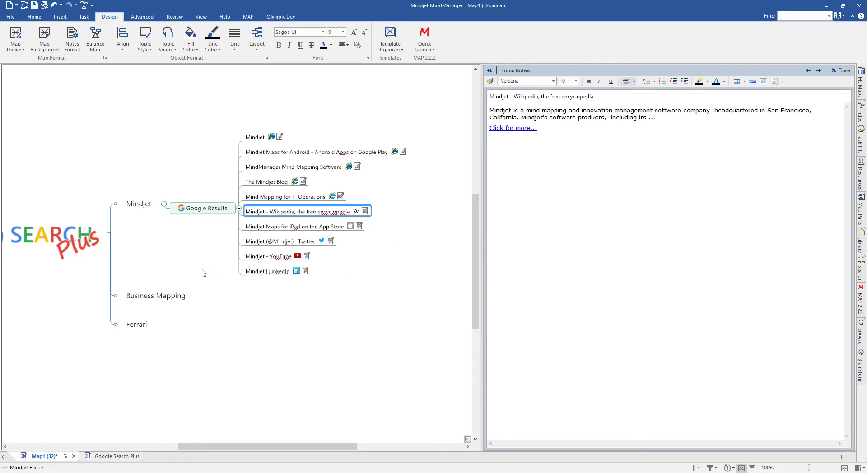
# Run a Google Web Search on the Business Mapping topic with 5 results, no new topic for each result, and a date map marker.
pyautogui.moveTo(206, 275); pyautogui.dragTo(270, 250)
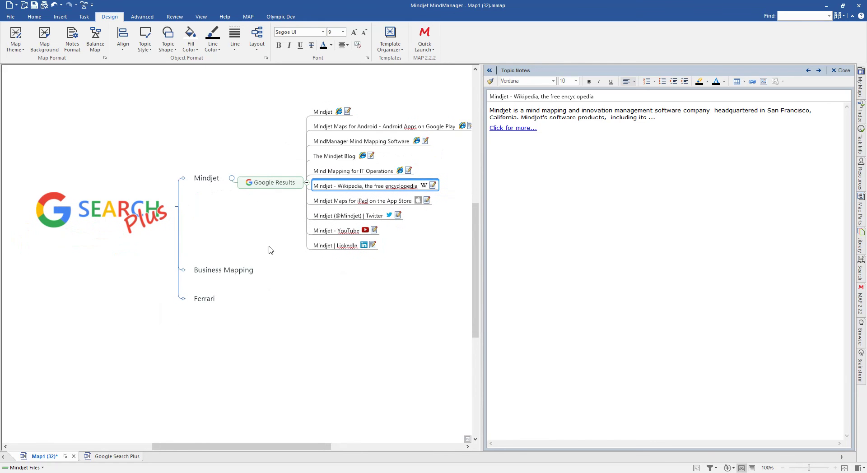
pyautogui.rightClick(229, 271)
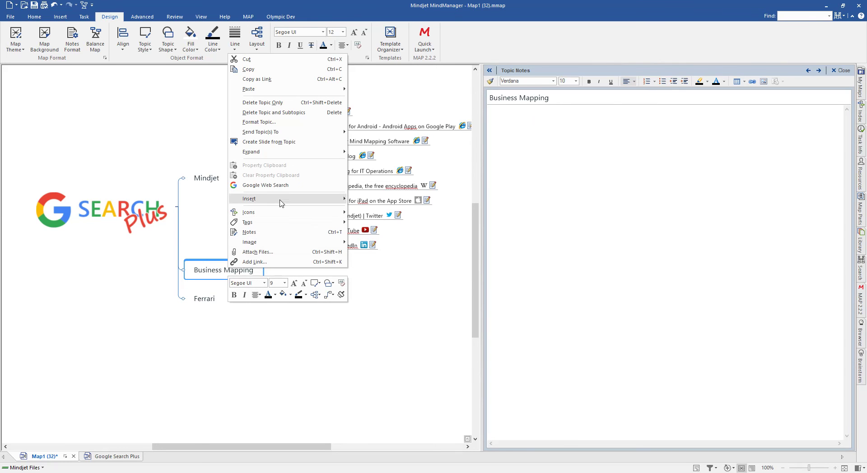
pyautogui.click(270, 185)
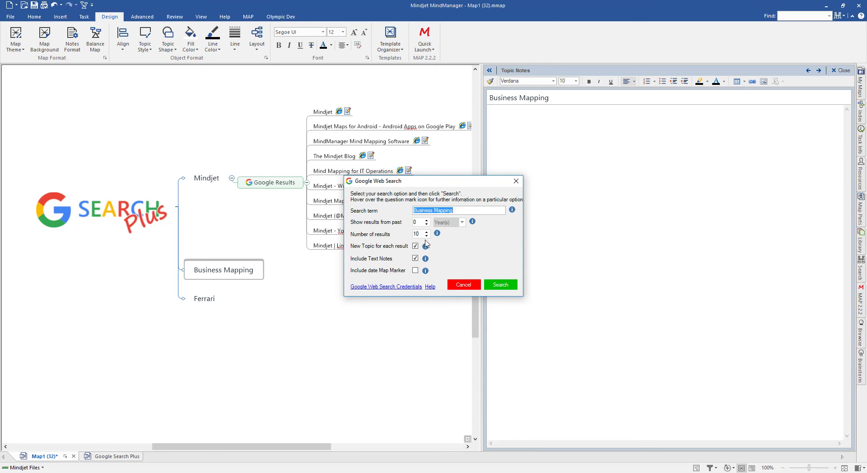
pyautogui.click(426, 235)
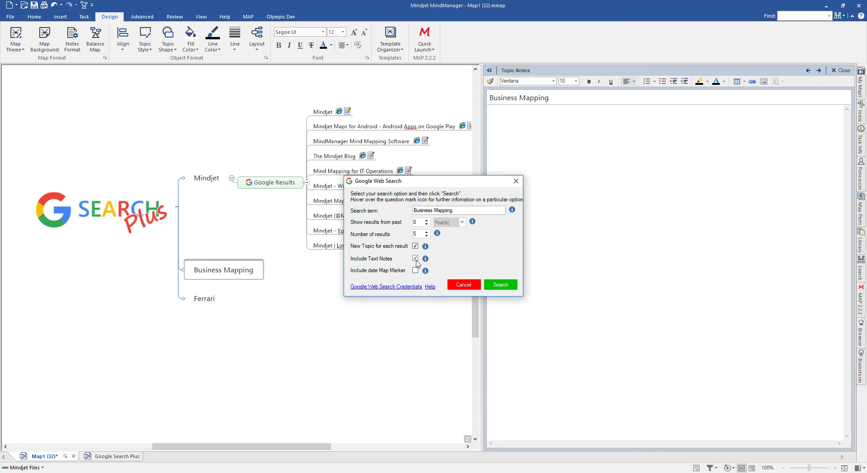
pyautogui.click(414, 246)
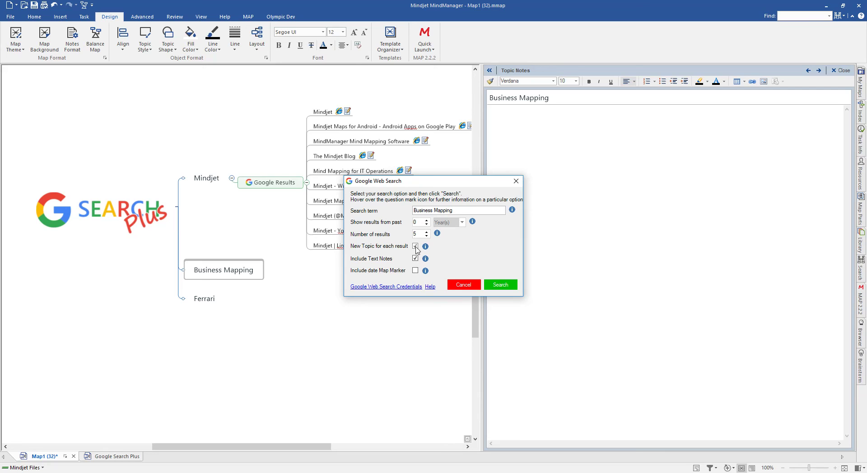
pyautogui.click(416, 271)
pyautogui.click(498, 284)
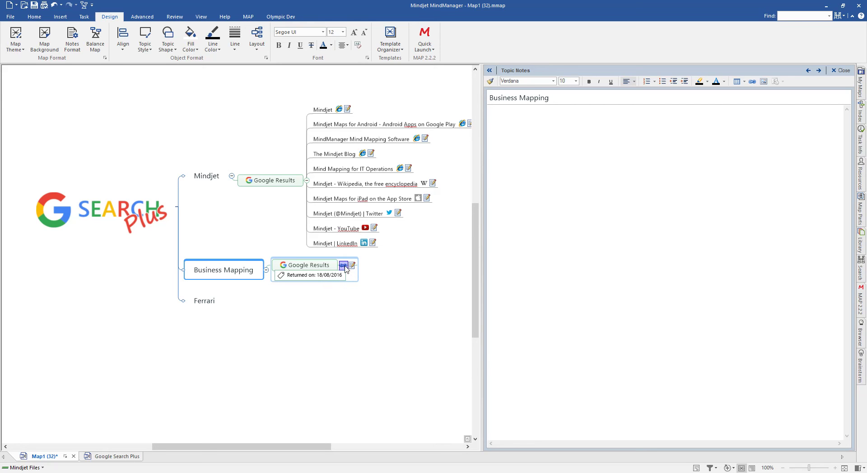
# Review the links and notes attached to the Google Results topic under Business Mapping.
pyautogui.click(345, 267)
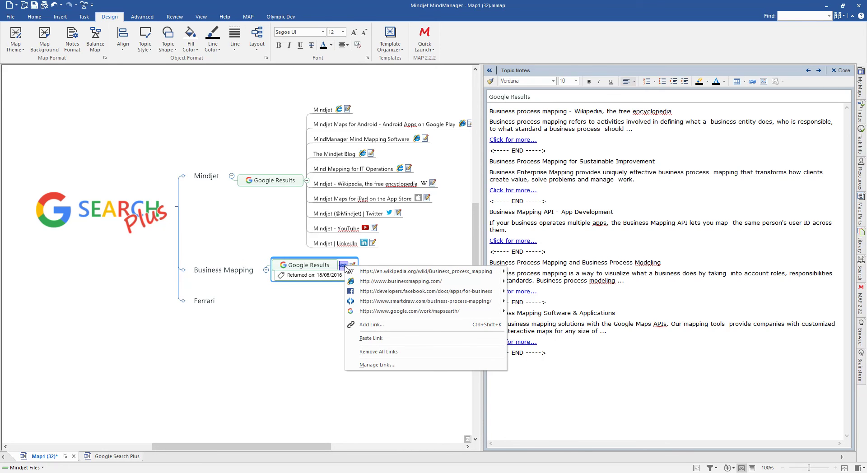
pyautogui.moveTo(362, 312)
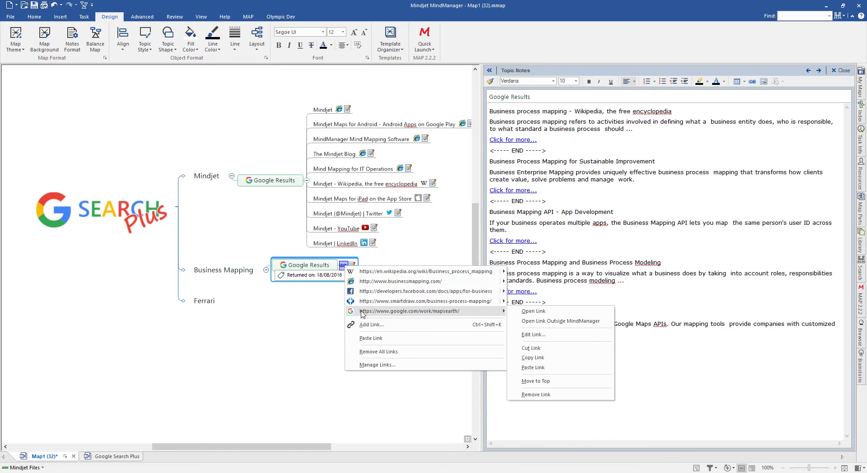
pyautogui.press('Escape')
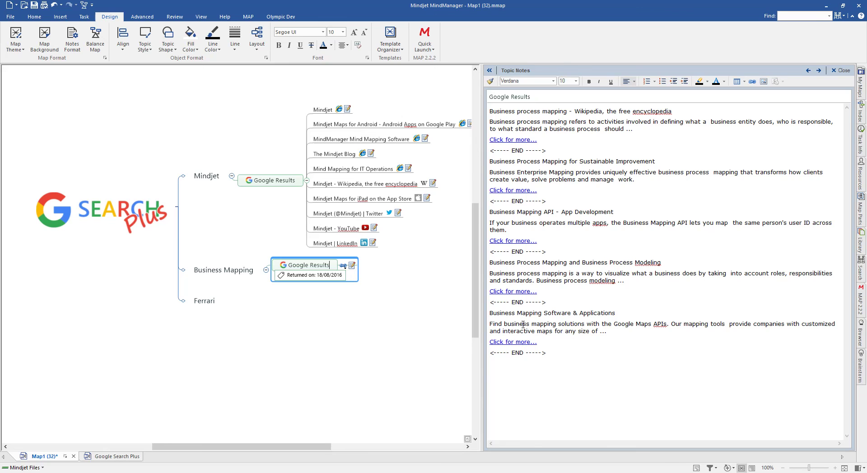
# Run a Google Web Search on the Ferrari topic with text notes included, and close the topic notes.
pyautogui.click(209, 306)
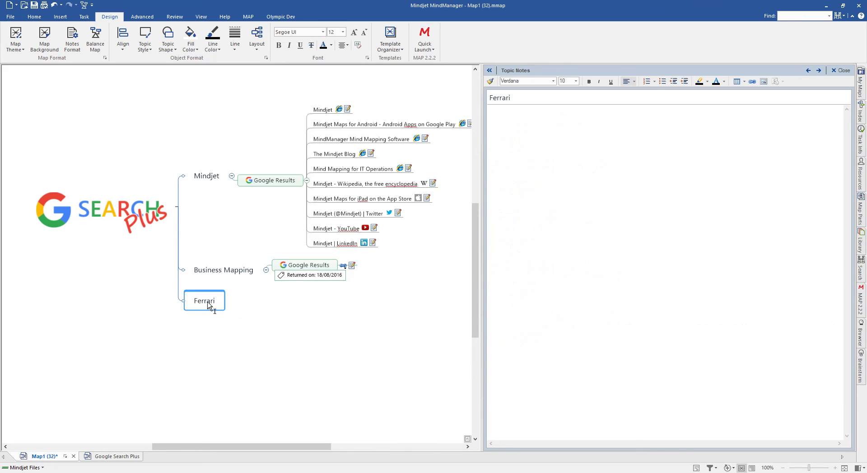
pyautogui.rightClick(209, 305)
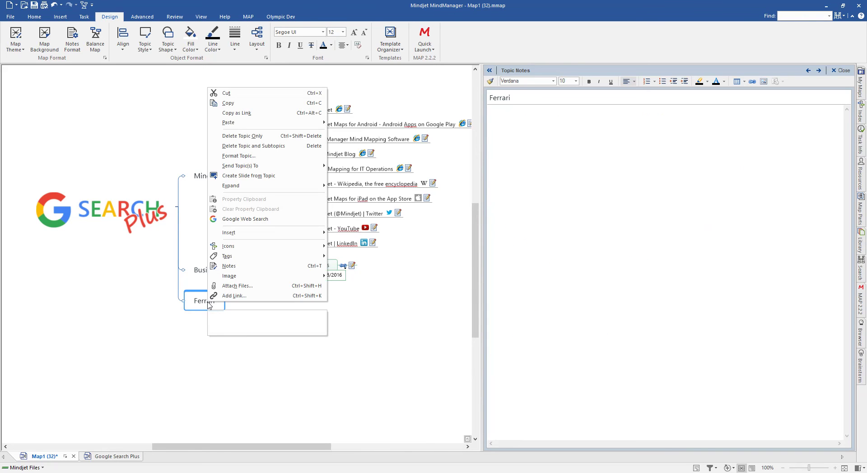
pyautogui.click(231, 220)
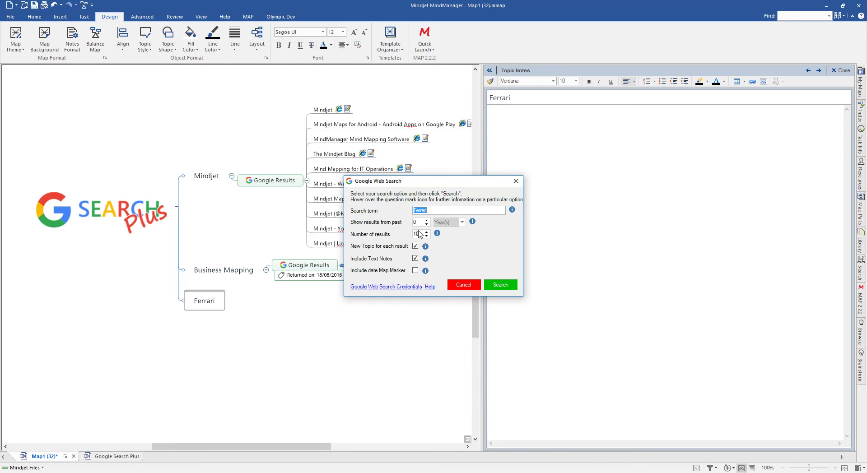
pyautogui.click(414, 259)
pyautogui.click(414, 258)
pyautogui.click(497, 285)
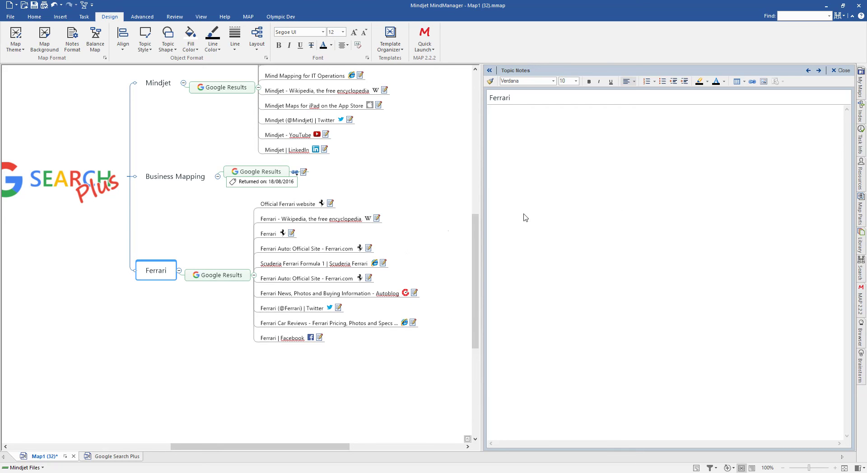
pyautogui.click(839, 71)
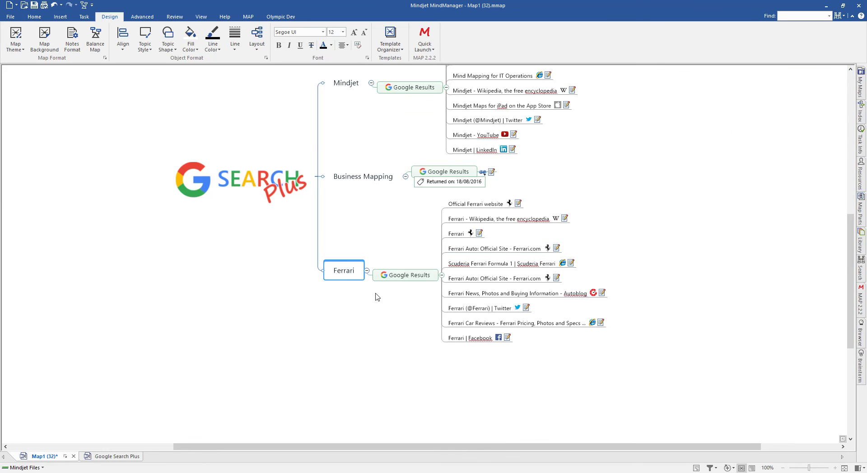
pyautogui.moveTo(228, 242); pyautogui.dragTo(170, 296)
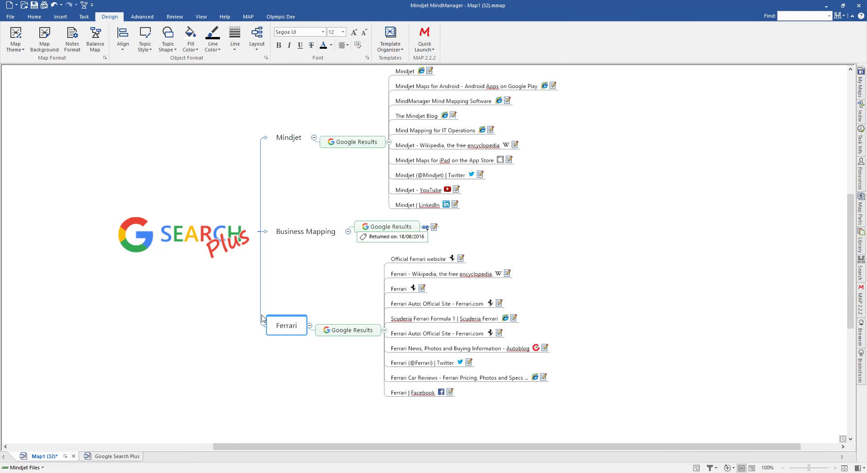
pyautogui.rightClick(285, 329)
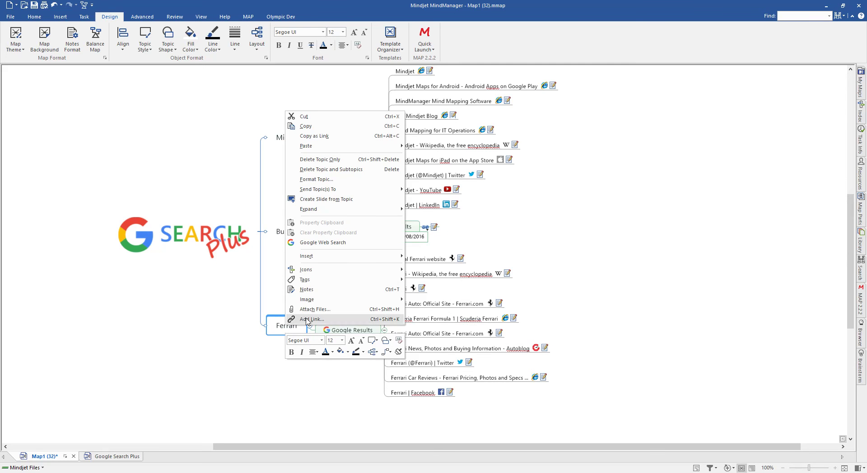
pyautogui.click(319, 243)
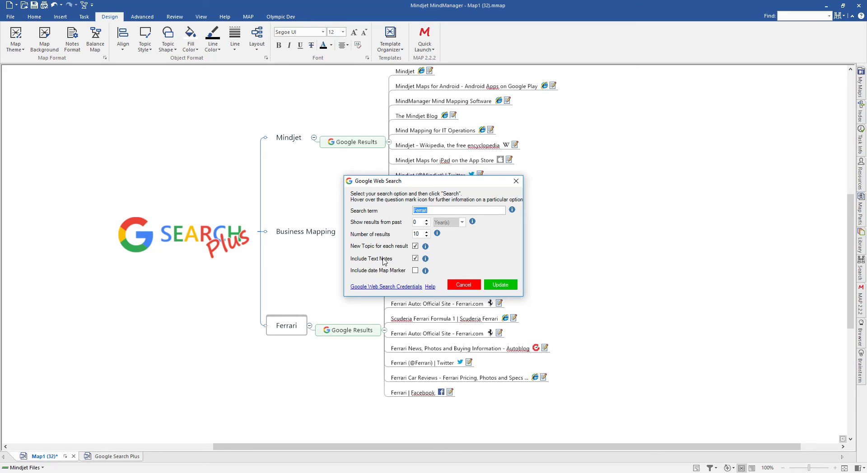
pyautogui.click(461, 284)
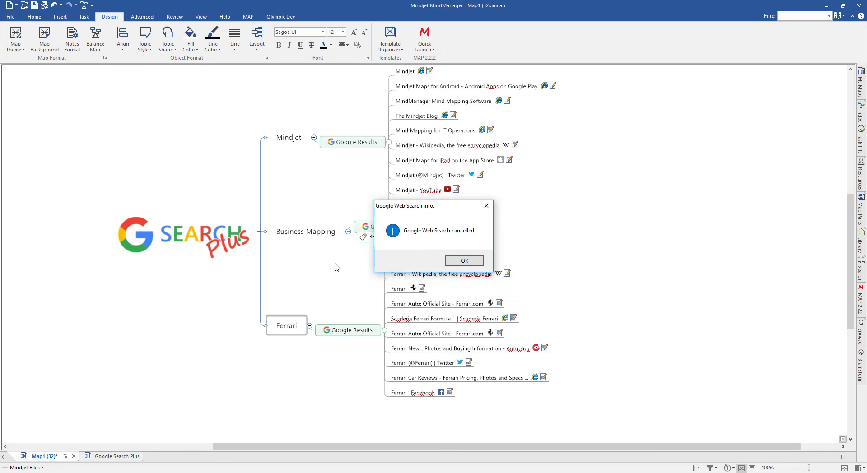
pyautogui.click(465, 260)
# Review the saved Google Web Search options of the Business Mapping topic and close them without updating.
pyautogui.rightClick(296, 237)
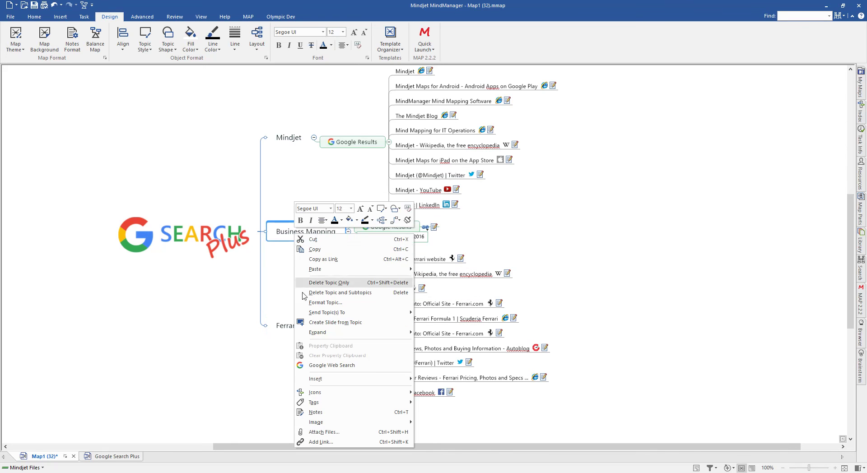
pyautogui.click(316, 369)
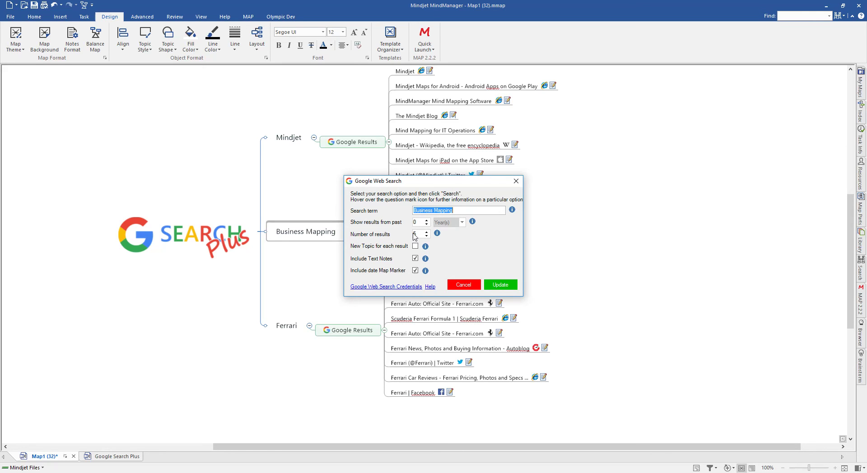
pyautogui.click(471, 287)
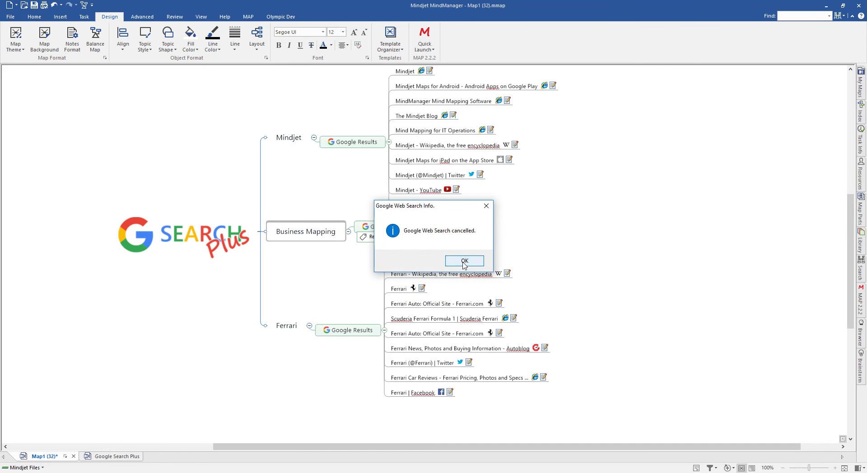
pyautogui.click(465, 261)
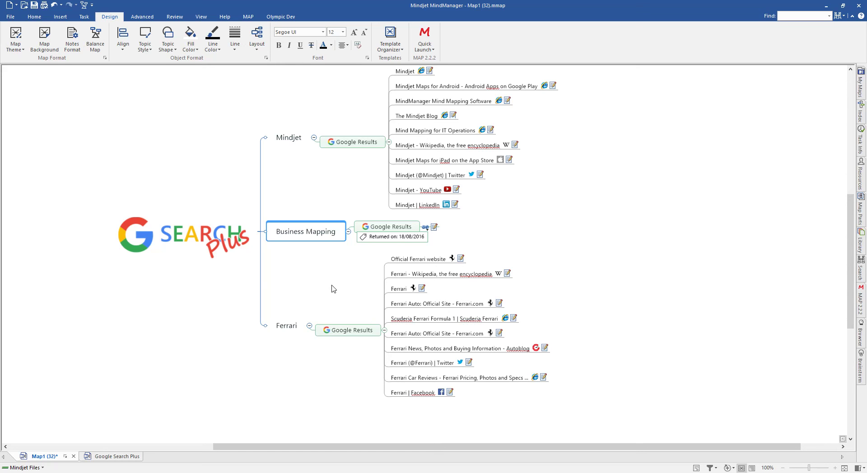
# View the Google Search Plus credentials from the Business Mapping topic's Google Web Search options, and cancel both without changes.
pyautogui.rightClick(309, 236)
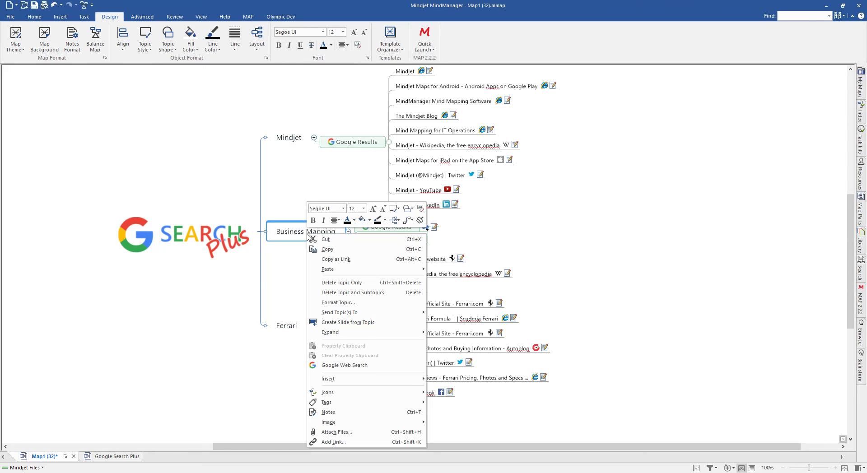
pyautogui.click(332, 365)
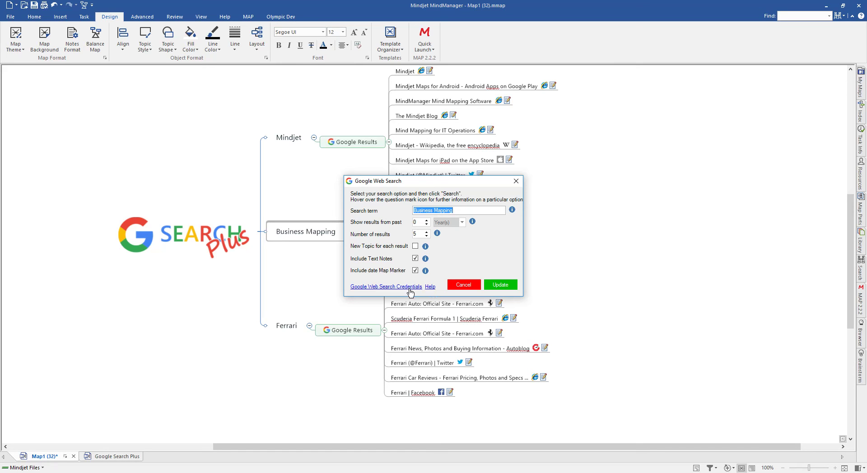
pyautogui.click(382, 288)
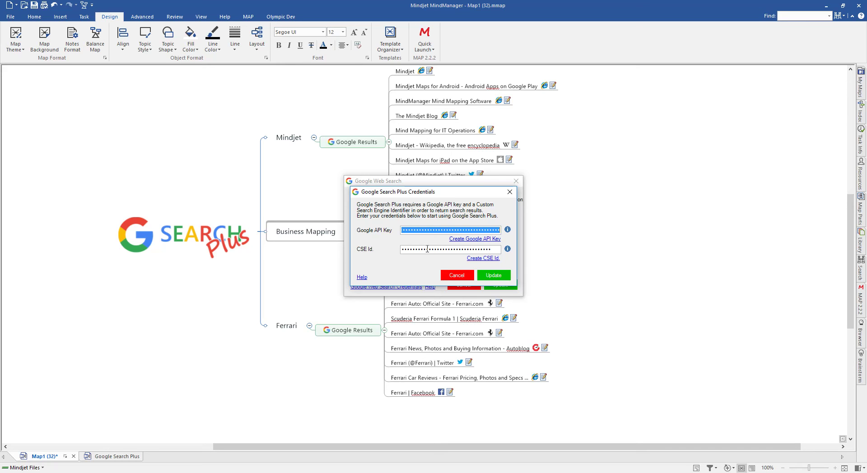
pyautogui.click(451, 275)
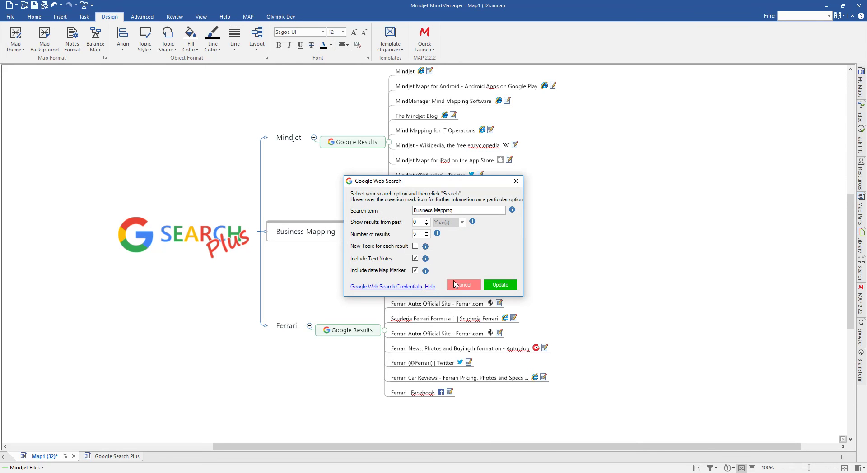
pyautogui.click(458, 286)
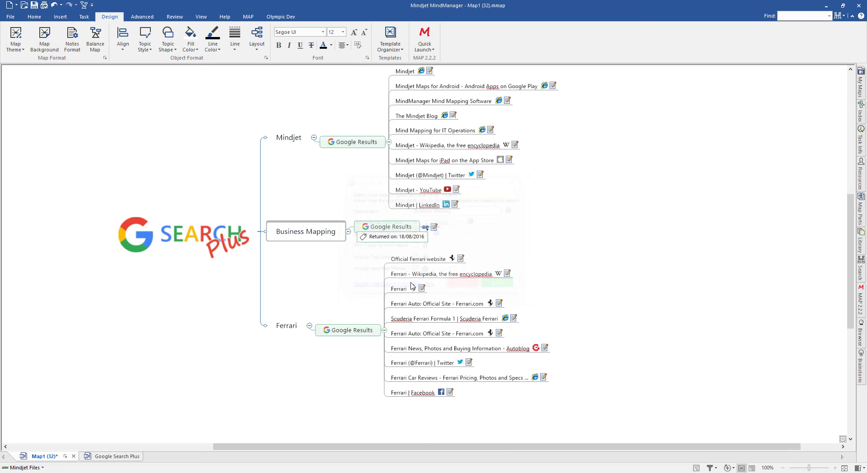
pyautogui.click(464, 261)
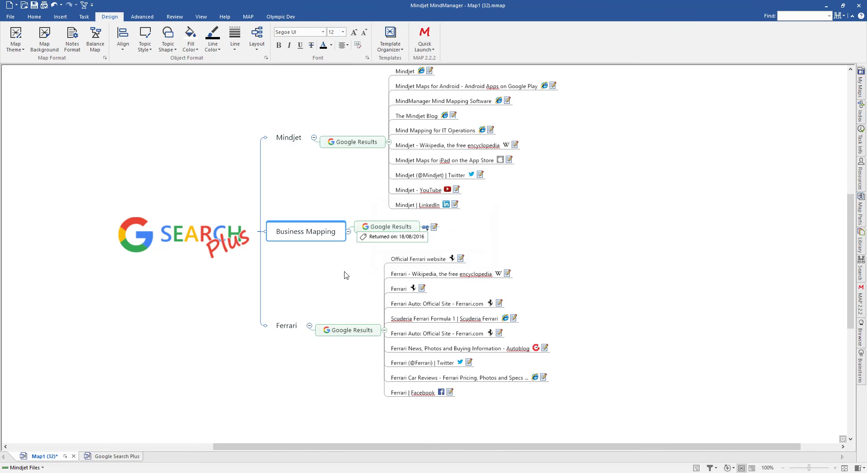